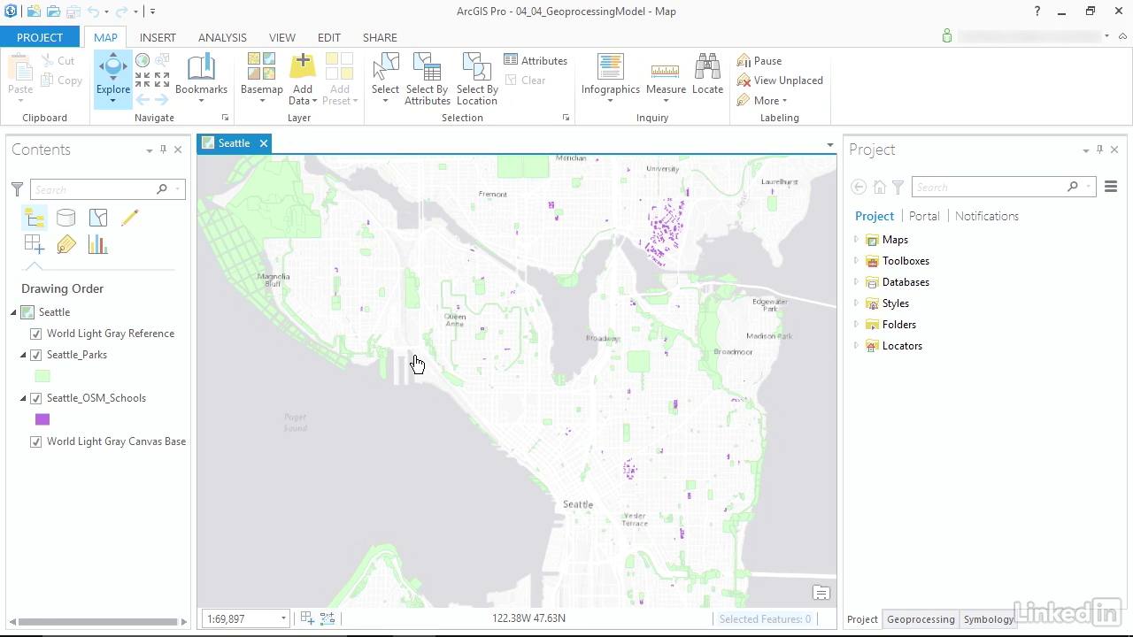
# - Create a new blank geoprocessing model and expand the project's Seattle toolbox to show where it is stored
pyautogui.click(220, 44)
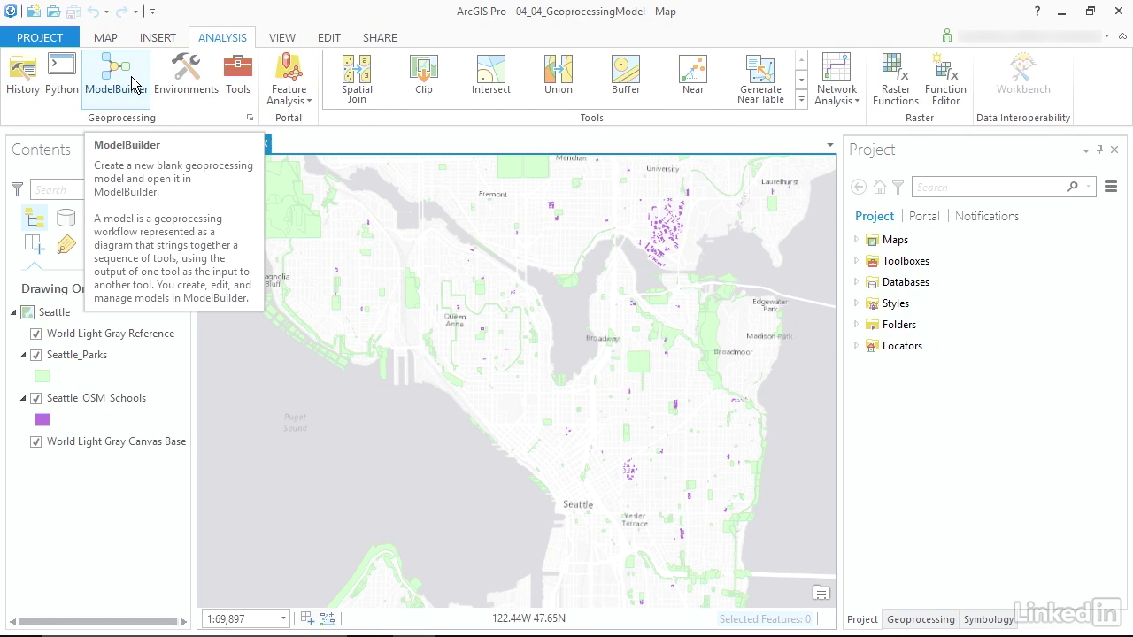
pyautogui.click(133, 81)
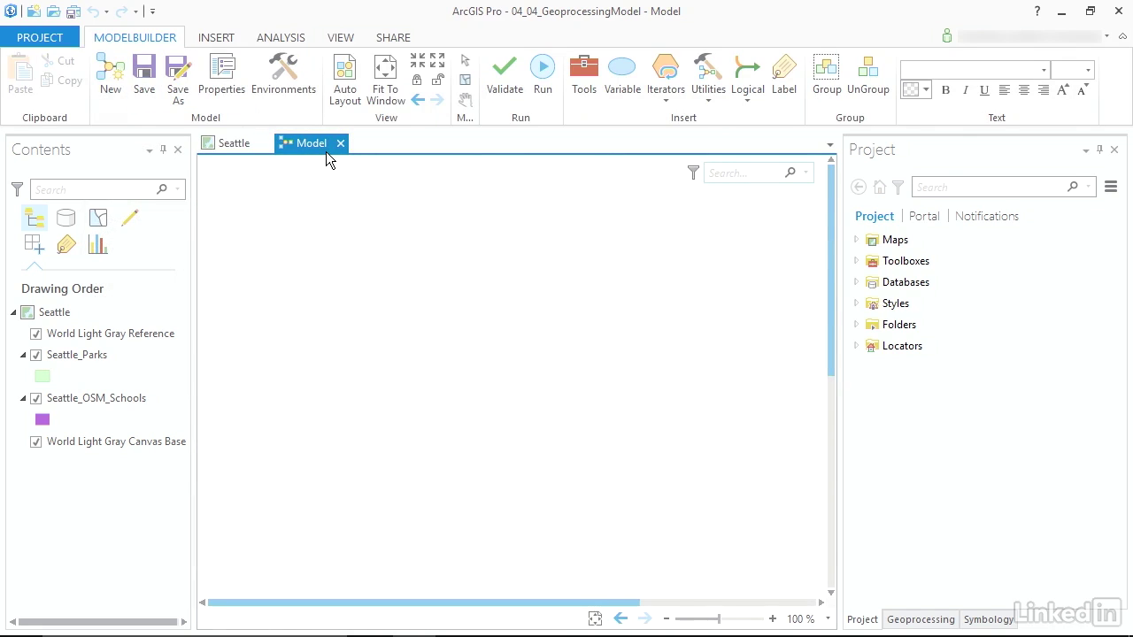
pyautogui.click(855, 260)
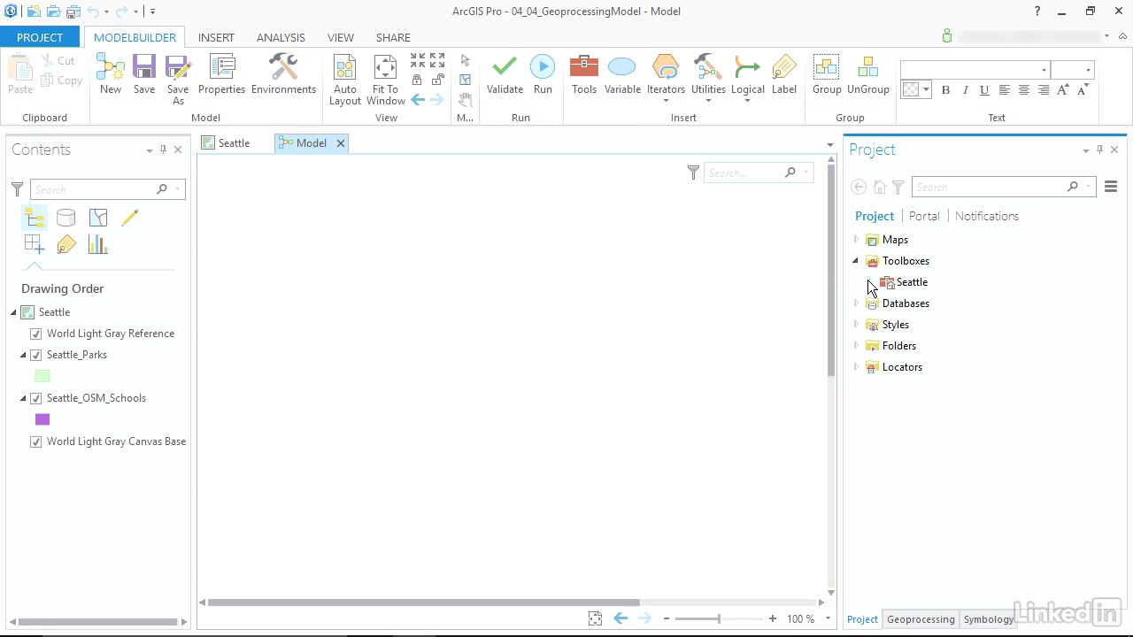
pyautogui.click(869, 282)
pyautogui.moveTo(930, 315)
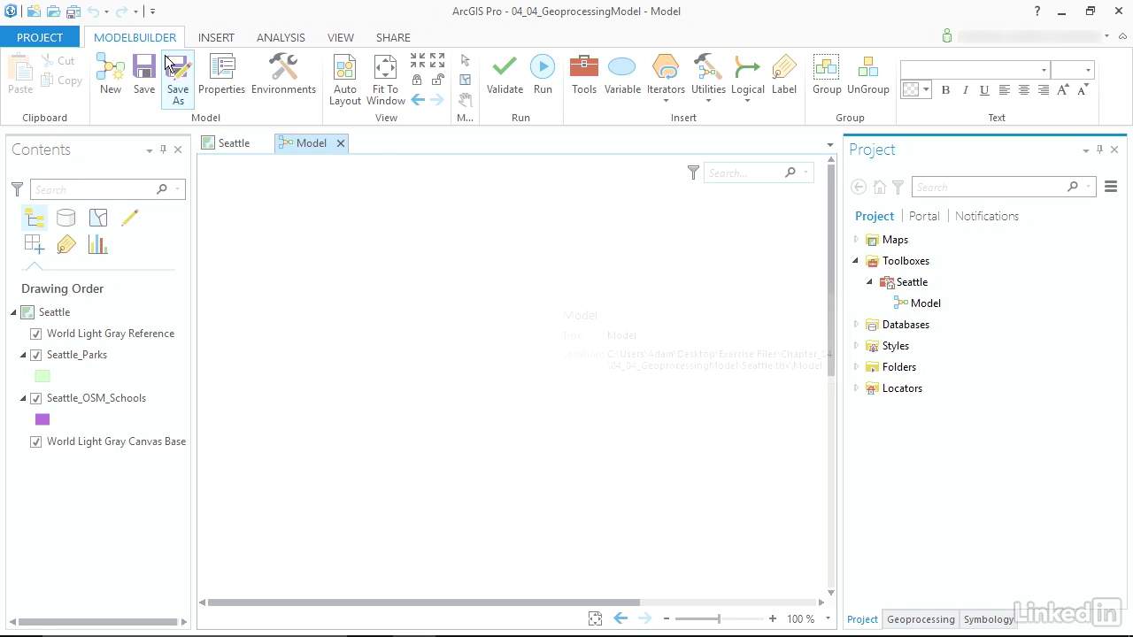
pyautogui.click(230, 144)
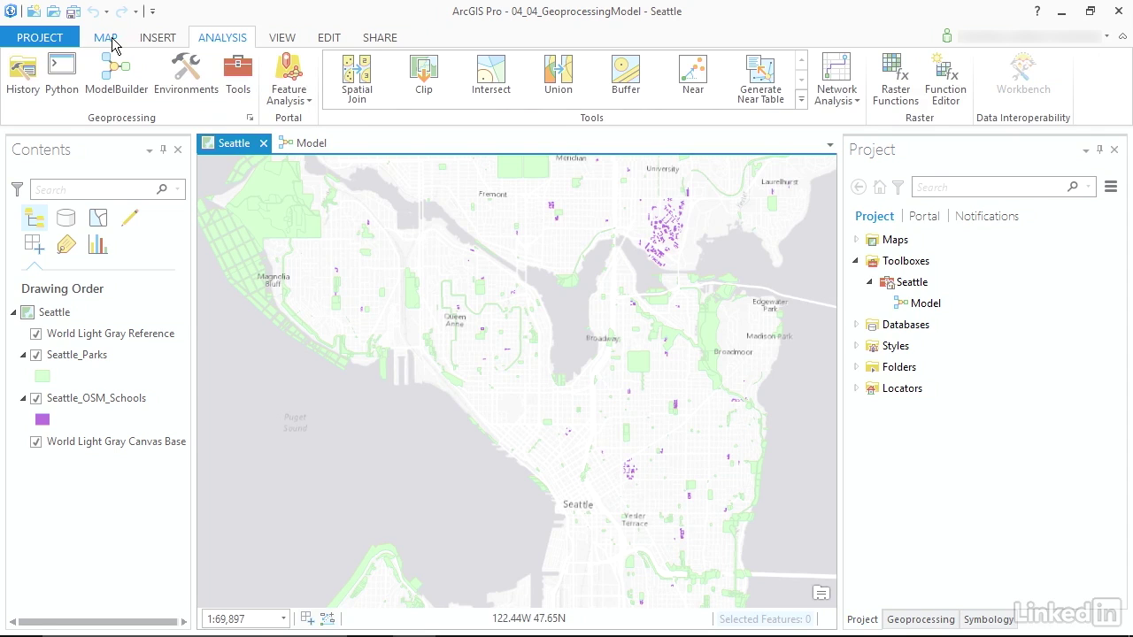
pyautogui.click(298, 145)
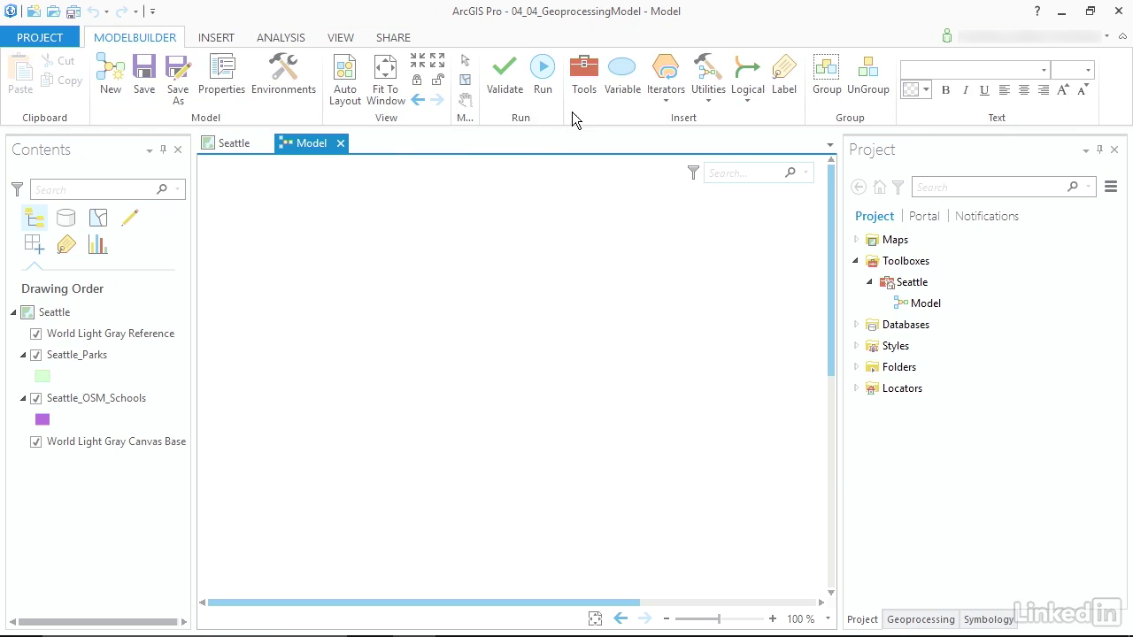
# - Add the Buffer tool from the Proximity toolset of Analysis Tools to the model canvas
pyautogui.click(575, 83)
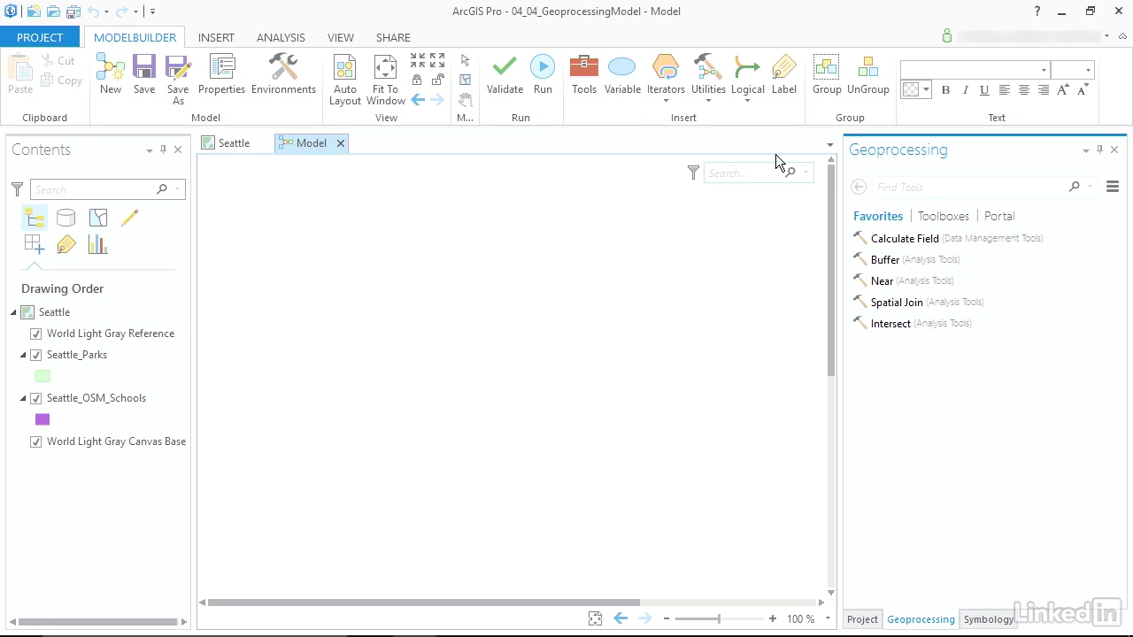
pyautogui.click(932, 223)
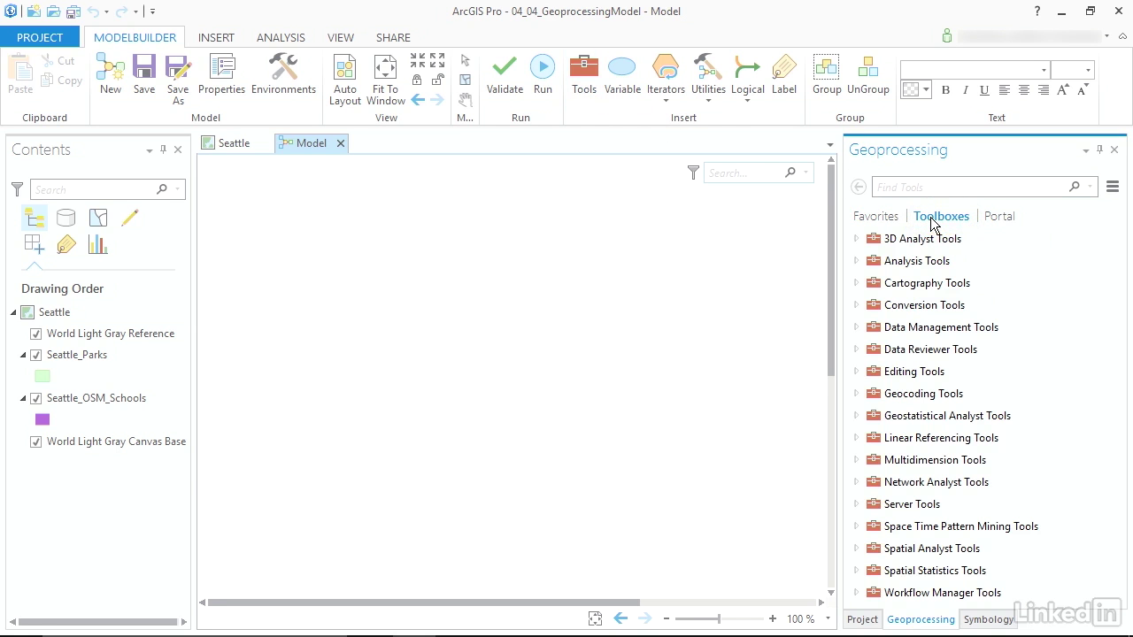
pyautogui.click(855, 260)
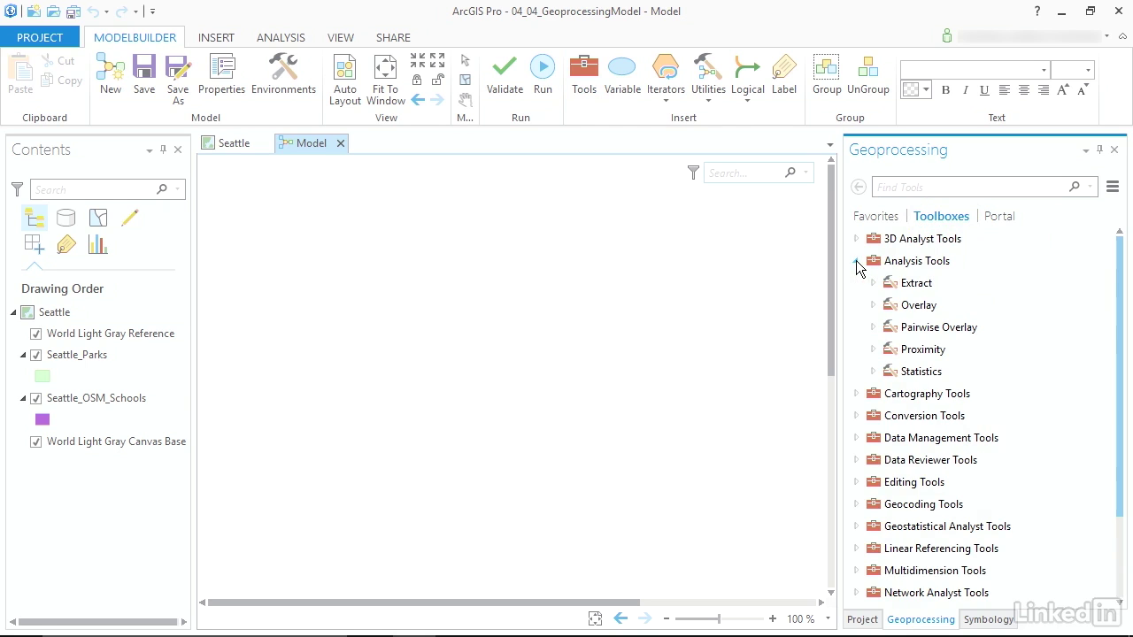
pyautogui.click(872, 348)
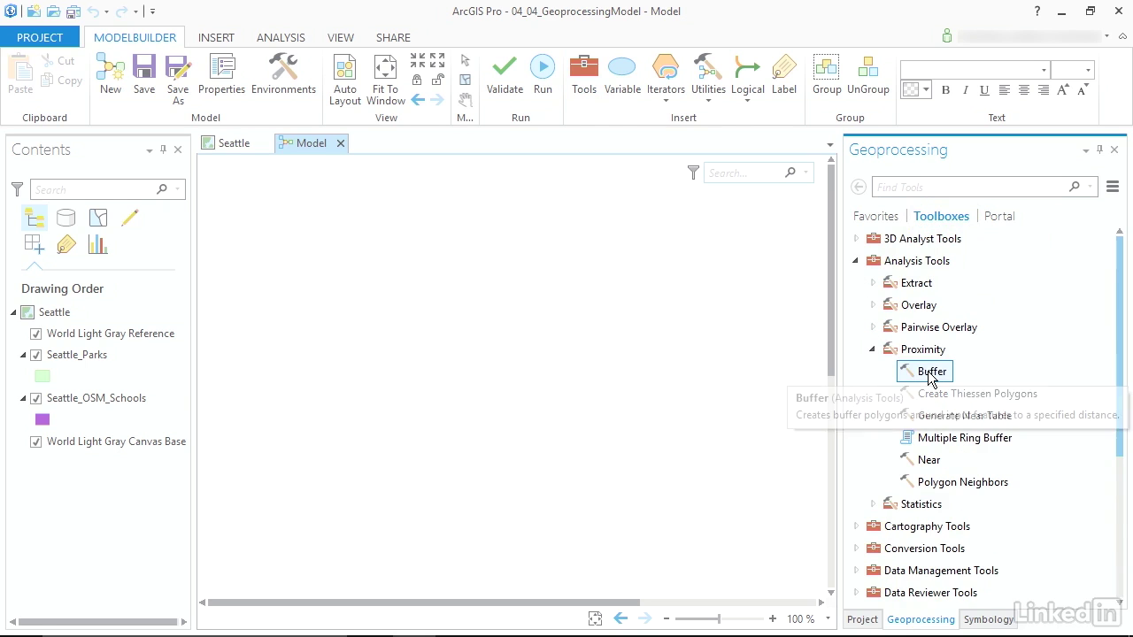
pyautogui.moveTo(927, 372); pyautogui.dragTo(511, 321)
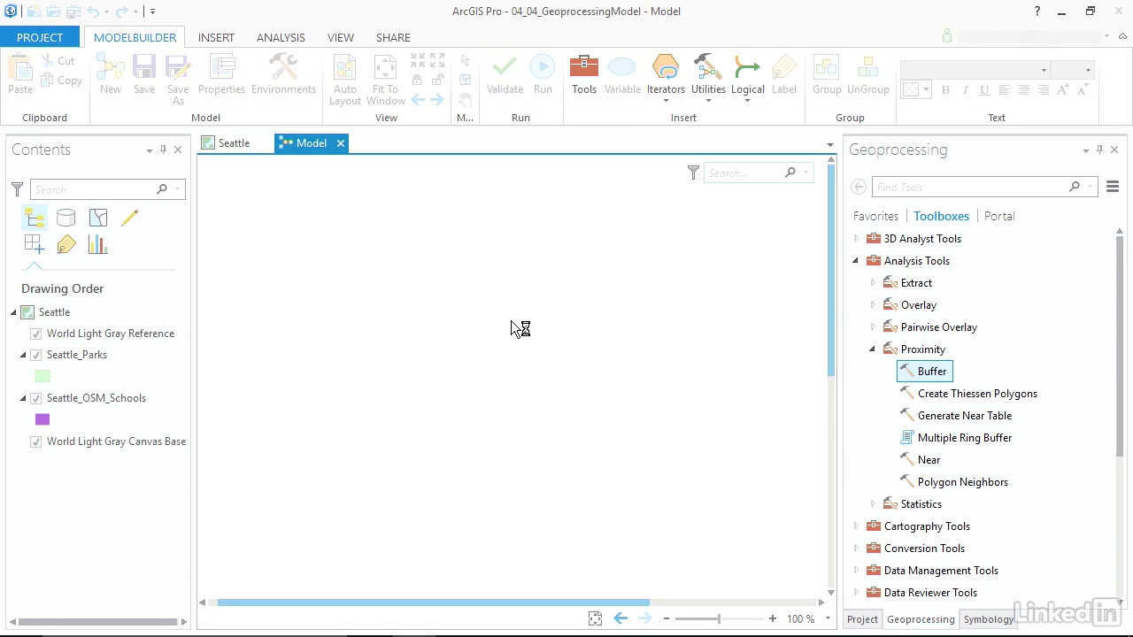
pyautogui.doubleClick(915, 370)
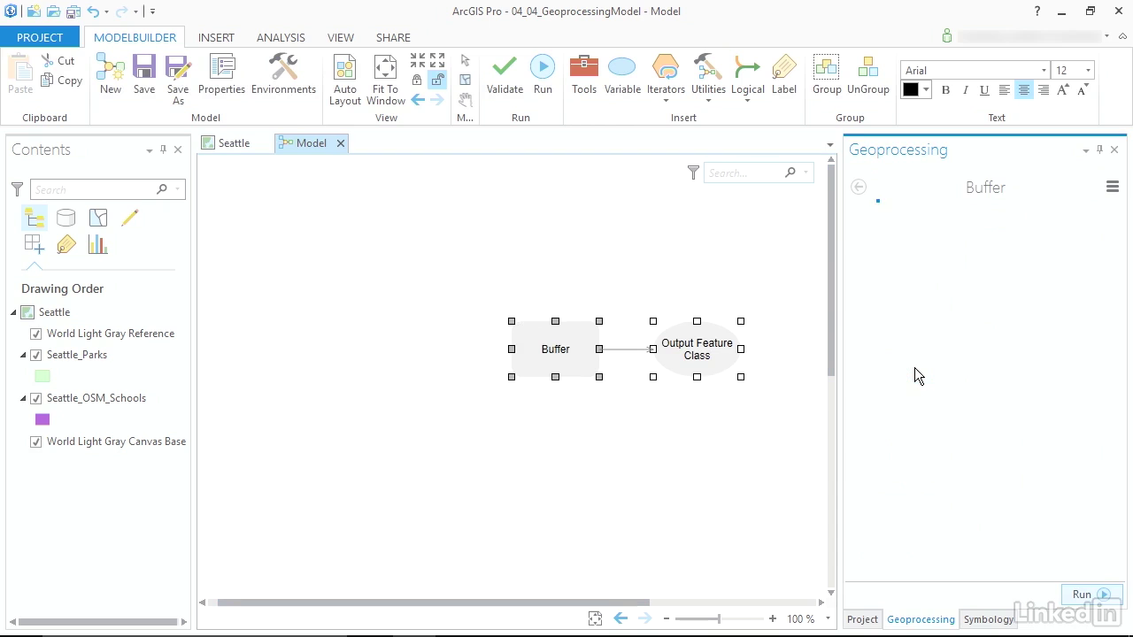
pyautogui.click(857, 186)
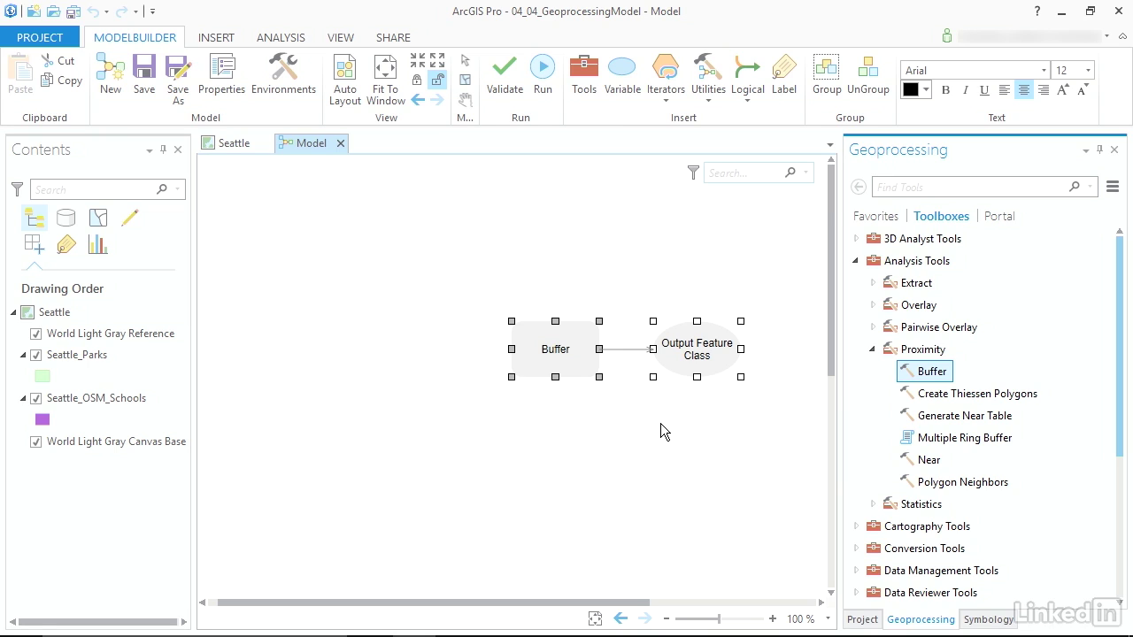
# - Move the Buffer tool and its Output Feature Class element up and leftward so they sit in one horizontal row
pyautogui.click(587, 354)
pyautogui.moveTo(563, 363); pyautogui.dragTo(390, 296)
pyautogui.click(691, 411)
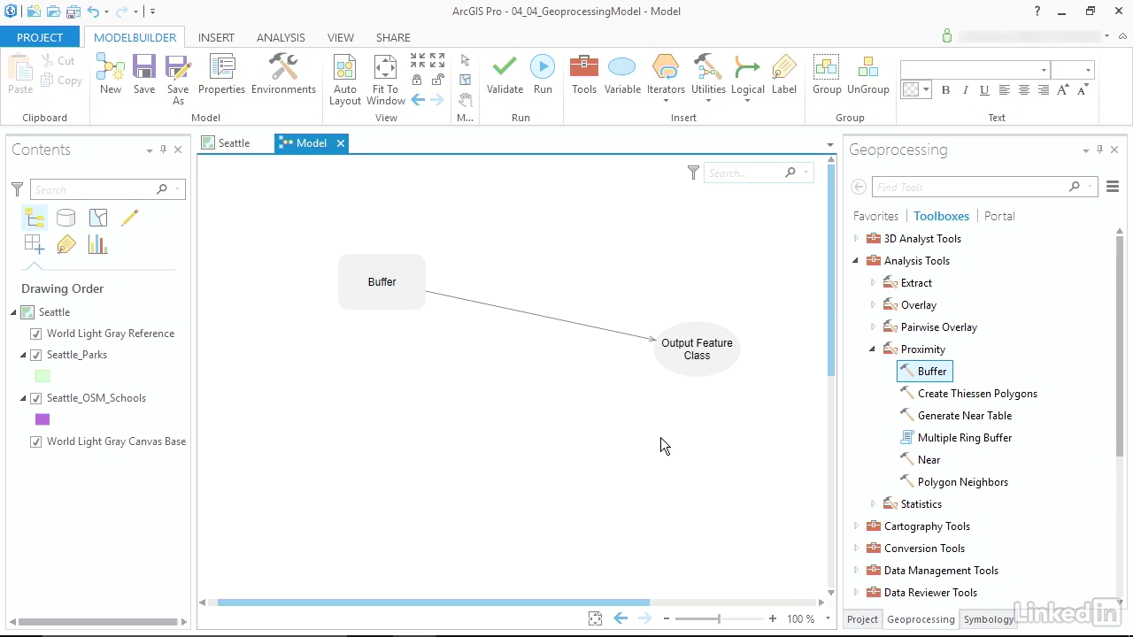
pyautogui.click(692, 351)
pyautogui.moveTo(692, 351); pyautogui.dragTo(588, 284)
pyautogui.click(593, 372)
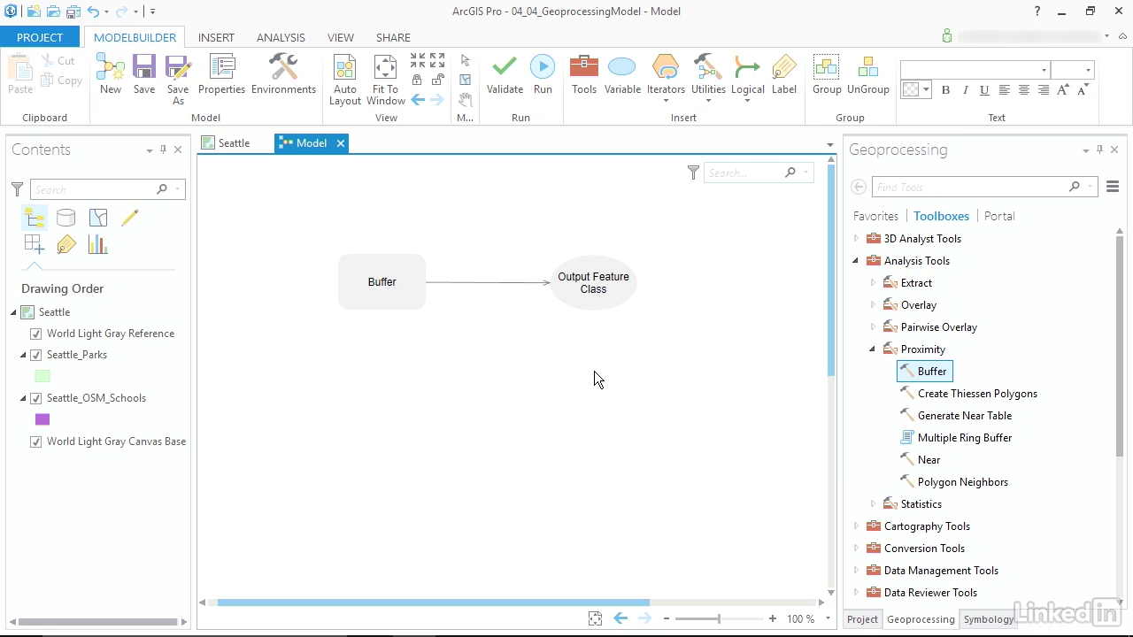
# - Set the Buffer tool's input features to Seattle_OSM_Schools and check the full path of its output feature class
pyautogui.doubleClick(393, 286)
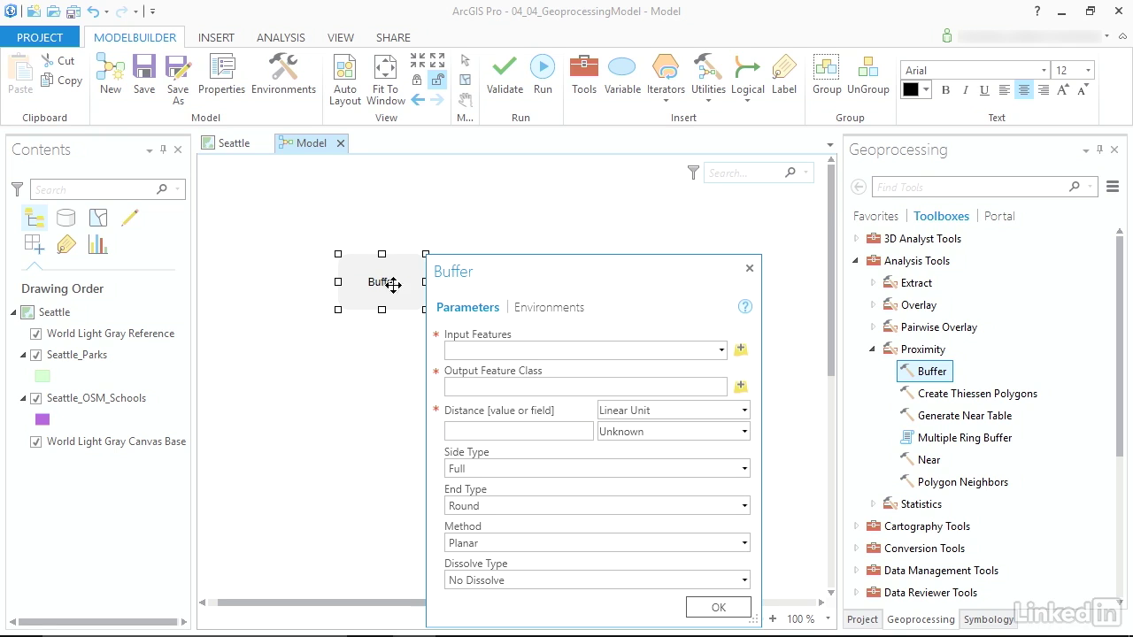
pyautogui.click(720, 352)
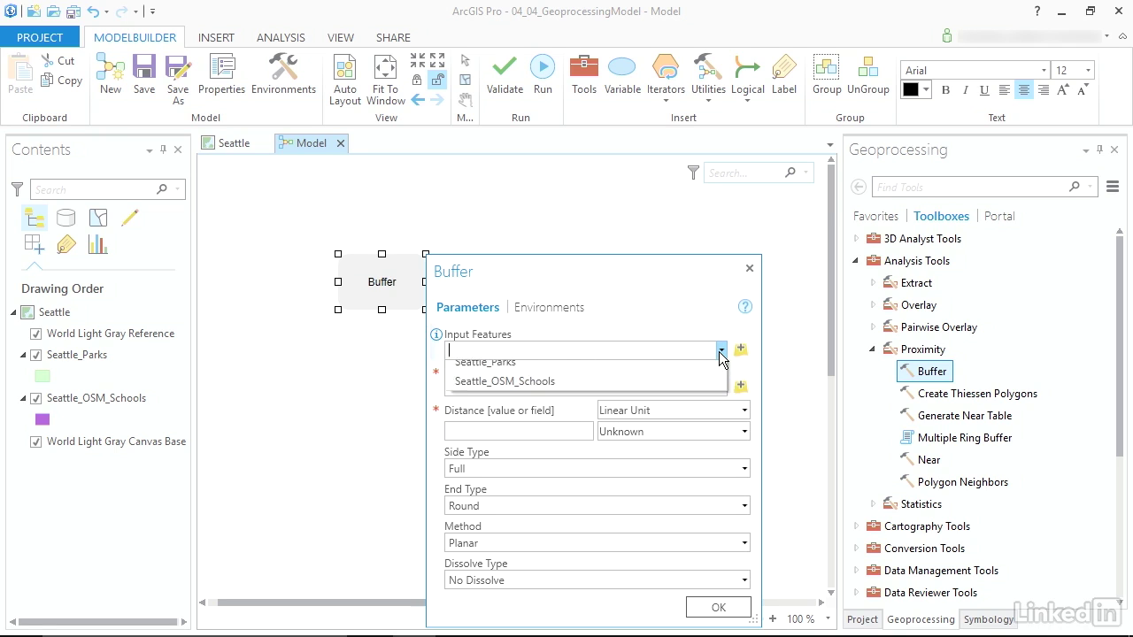
pyautogui.click(529, 394)
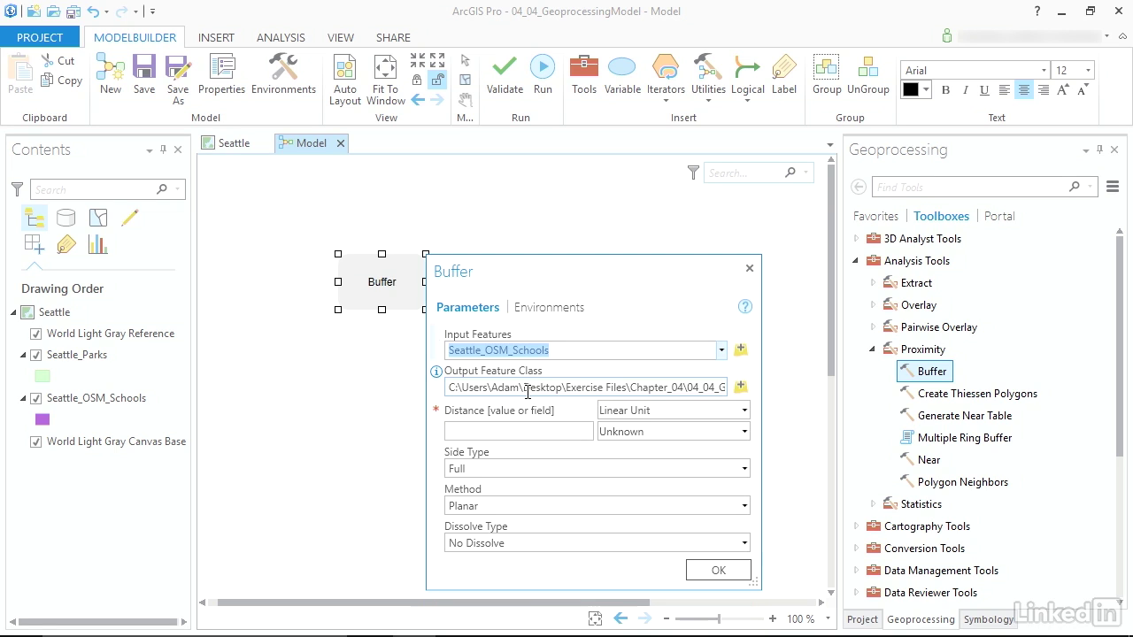
pyautogui.click(697, 389)
pyautogui.tripleClick(697, 390)
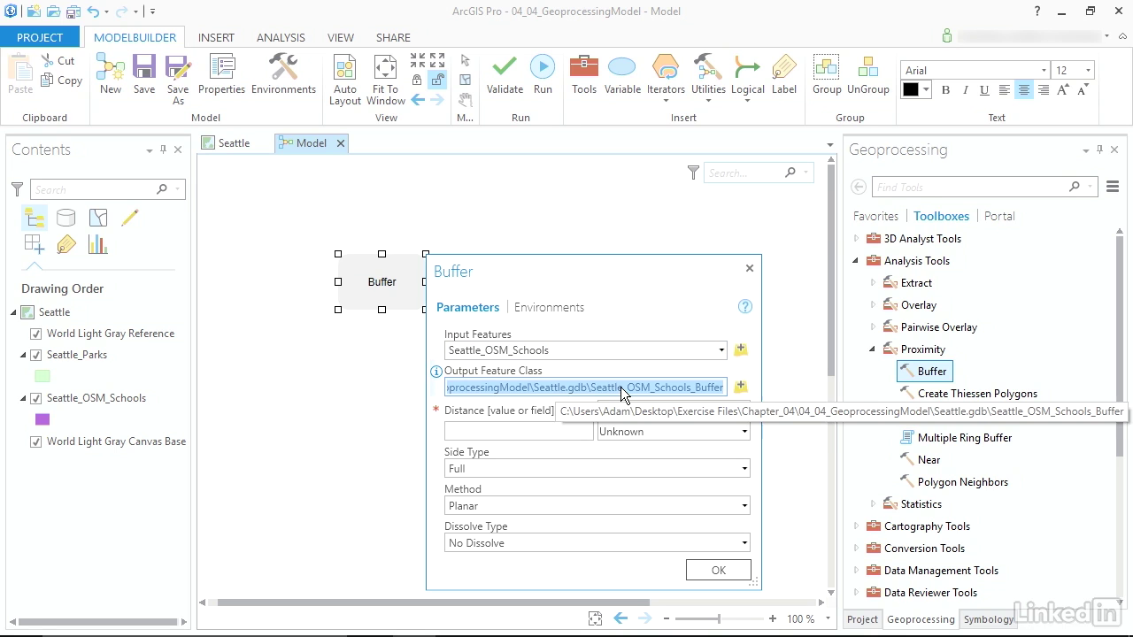
pyautogui.click(595, 390)
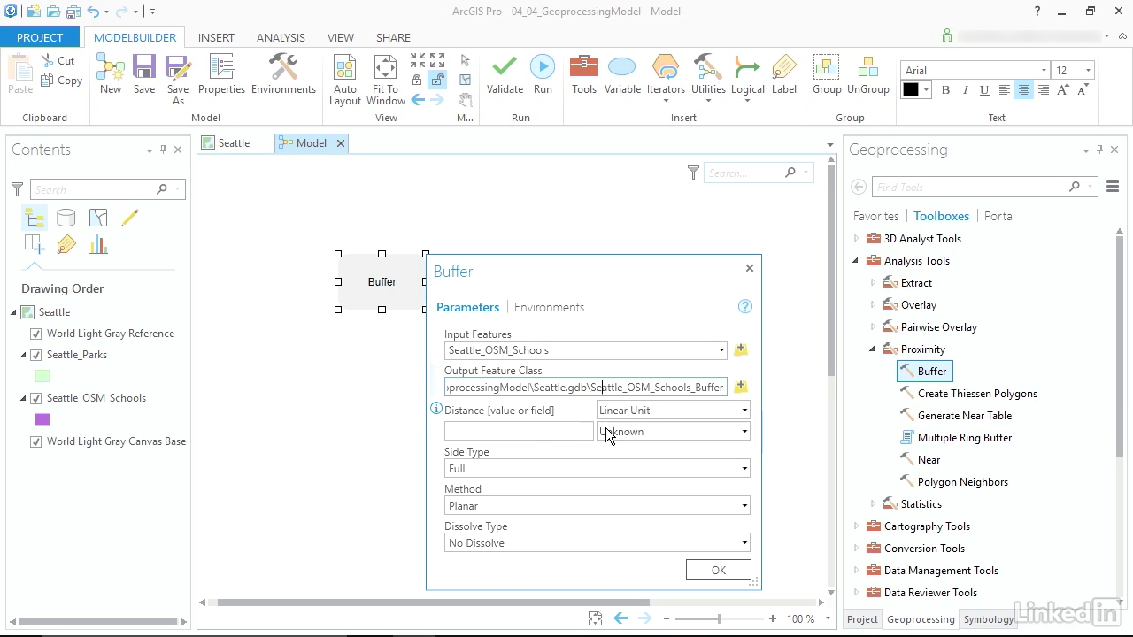
# - Set the buffer distance to 0.25 Miles, dissolve all output features into a single feature, and accept the parameters
pyautogui.click(536, 430)
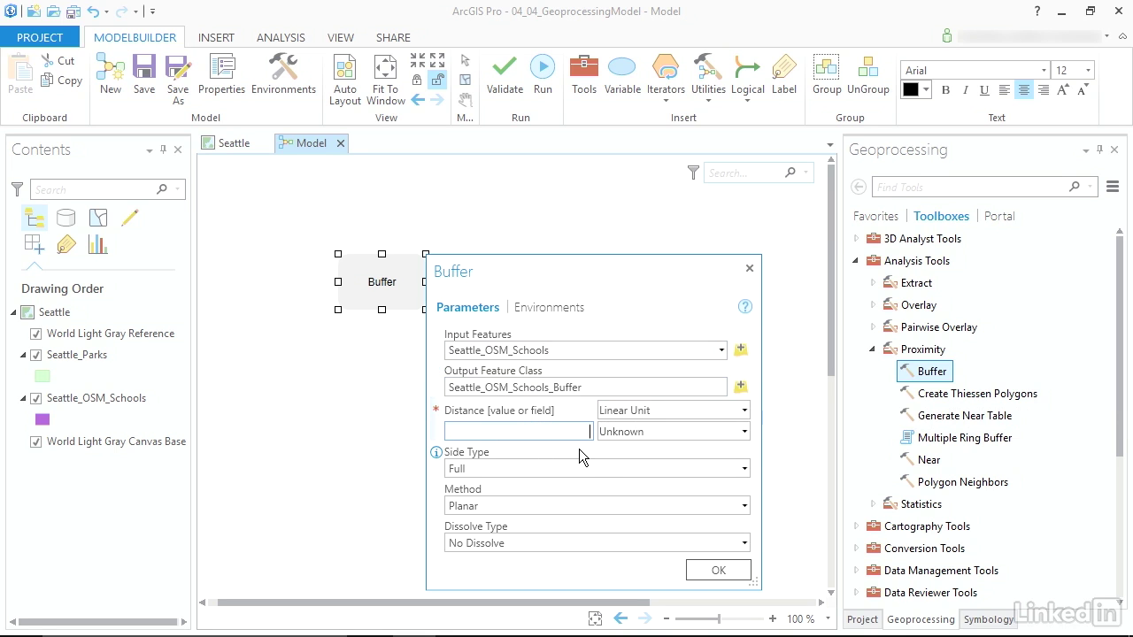
pyautogui.click(676, 429)
pyautogui.click(654, 296)
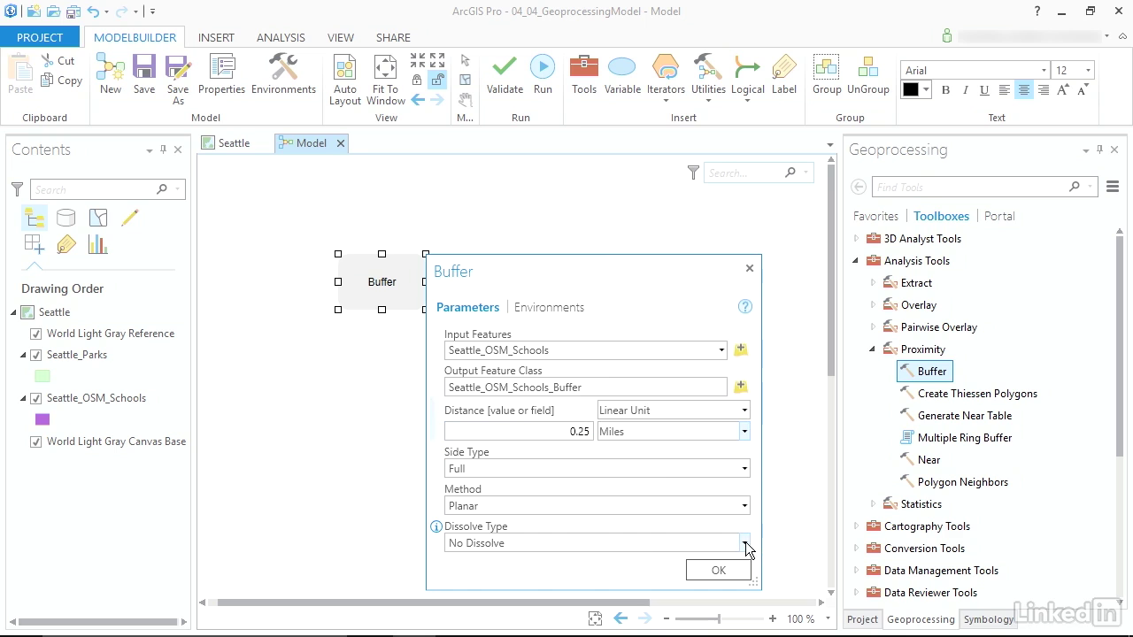
pyautogui.click(745, 543)
pyautogui.click(608, 582)
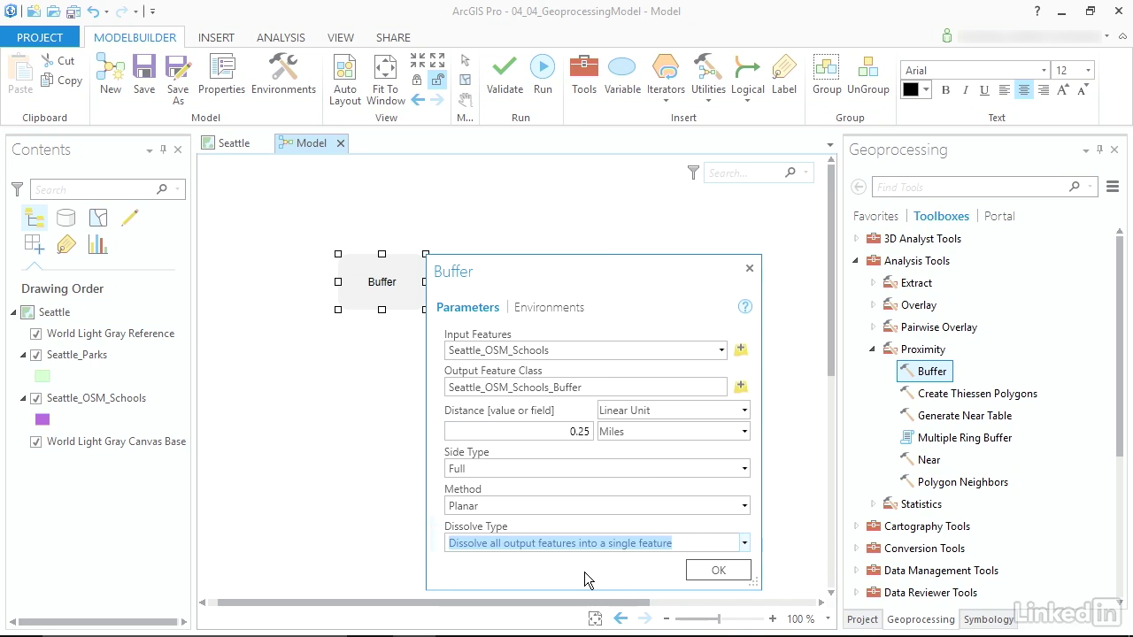
pyautogui.click(699, 570)
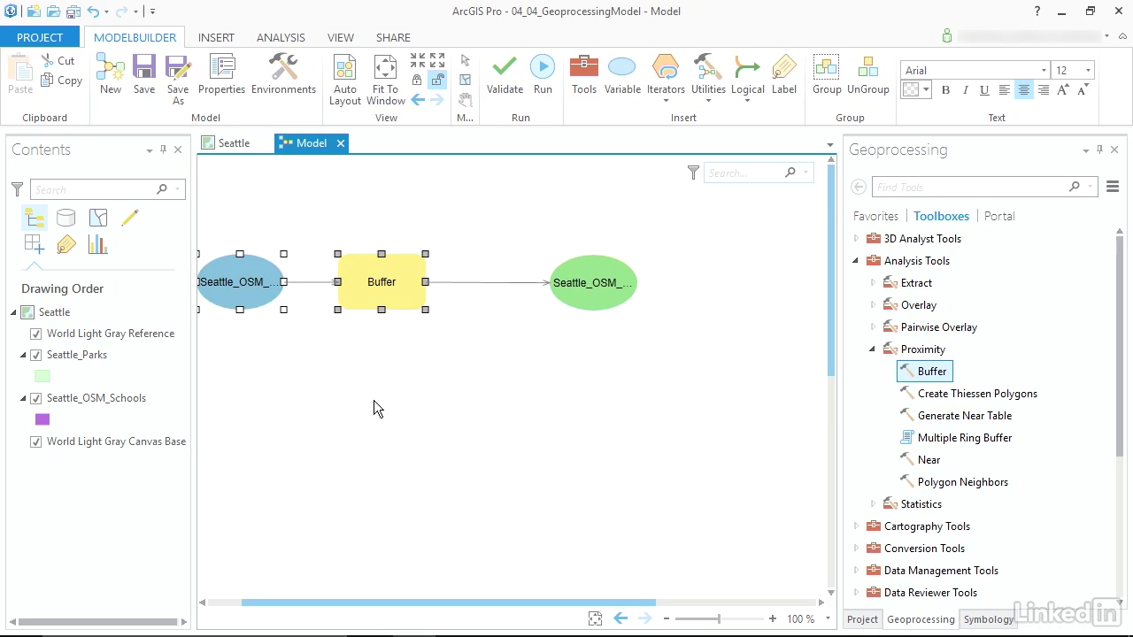
# - Move the schools input and Buffer up together, and place the Buffer tool lower, between the input and output ellipses
pyautogui.moveTo(361, 292)
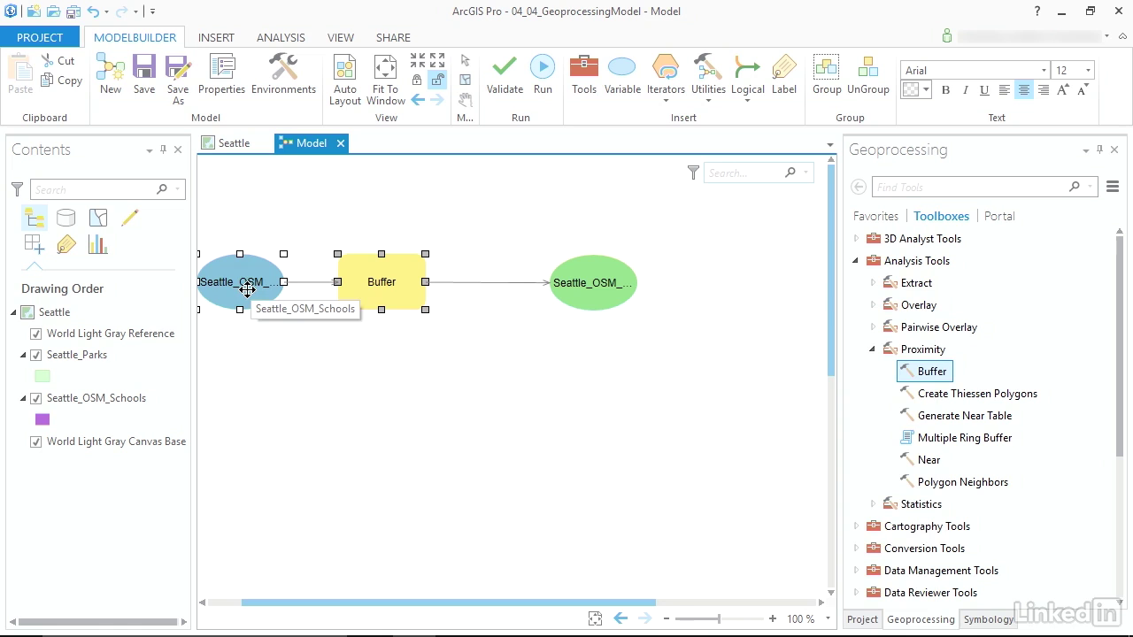
pyautogui.moveTo(247, 289); pyautogui.dragTo(304, 240)
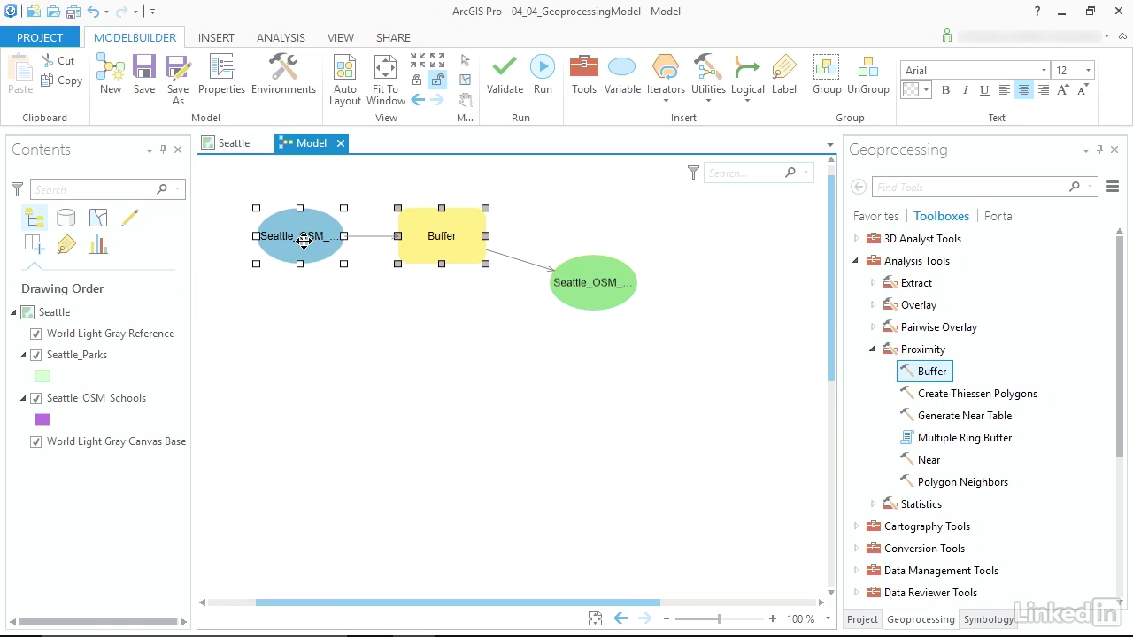
pyautogui.click(334, 299)
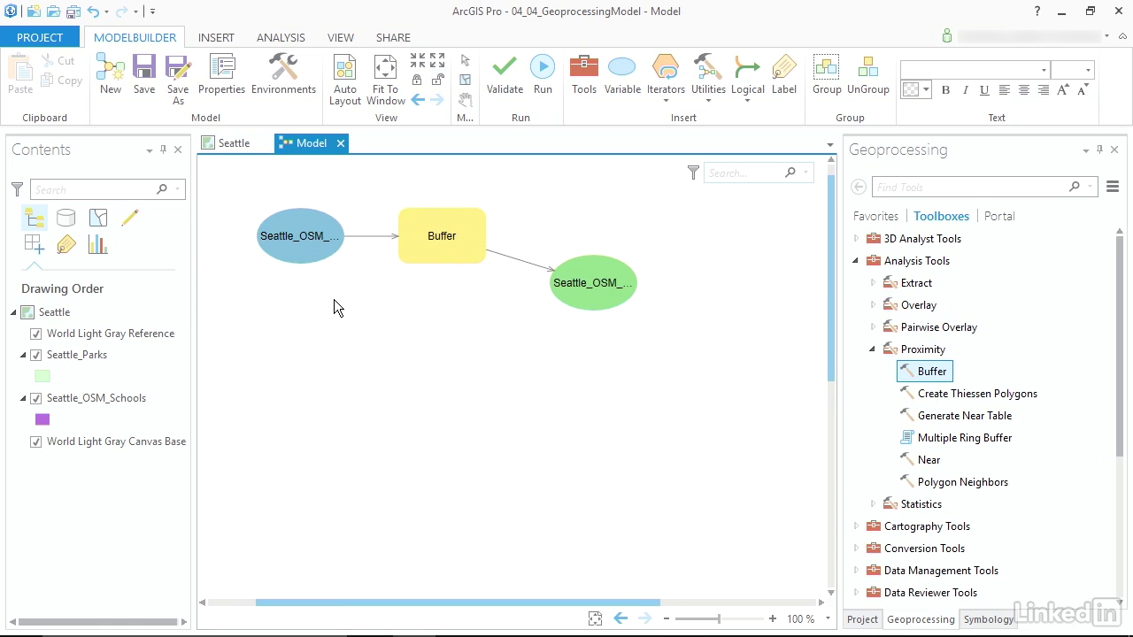
pyautogui.click(444, 247)
pyautogui.moveTo(428, 236); pyautogui.dragTo(401, 319)
# - Place Seattle_OSM_Schools above Buffer and the buffer output level with it, widening both ellipses to fit their full names
pyautogui.click(319, 233)
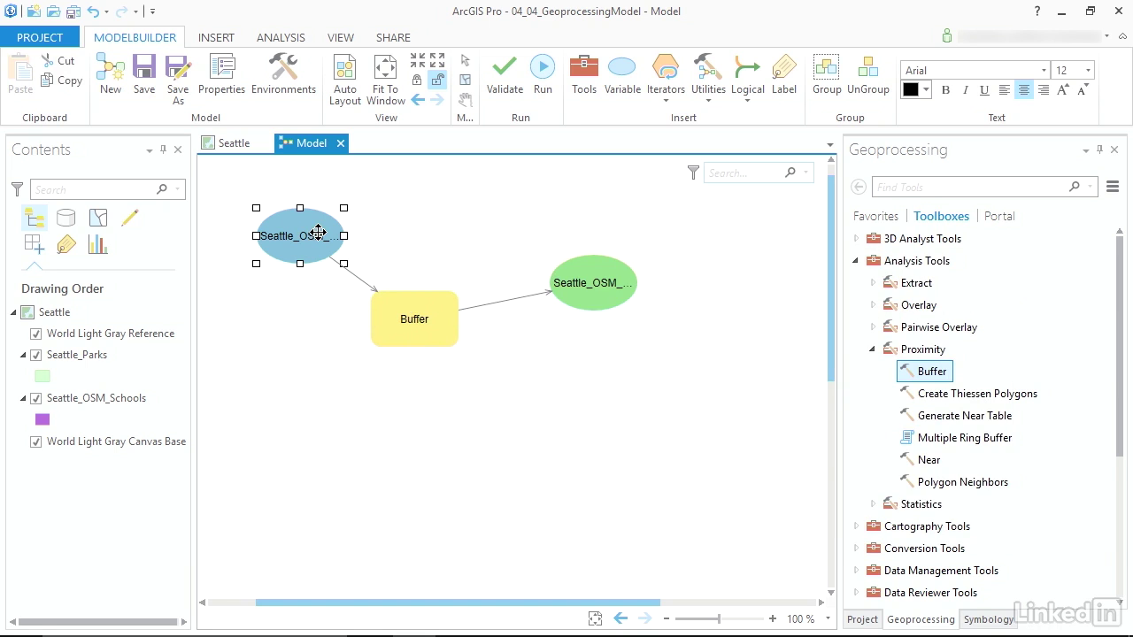
pyautogui.moveTo(295, 233); pyautogui.dragTo(488, 227)
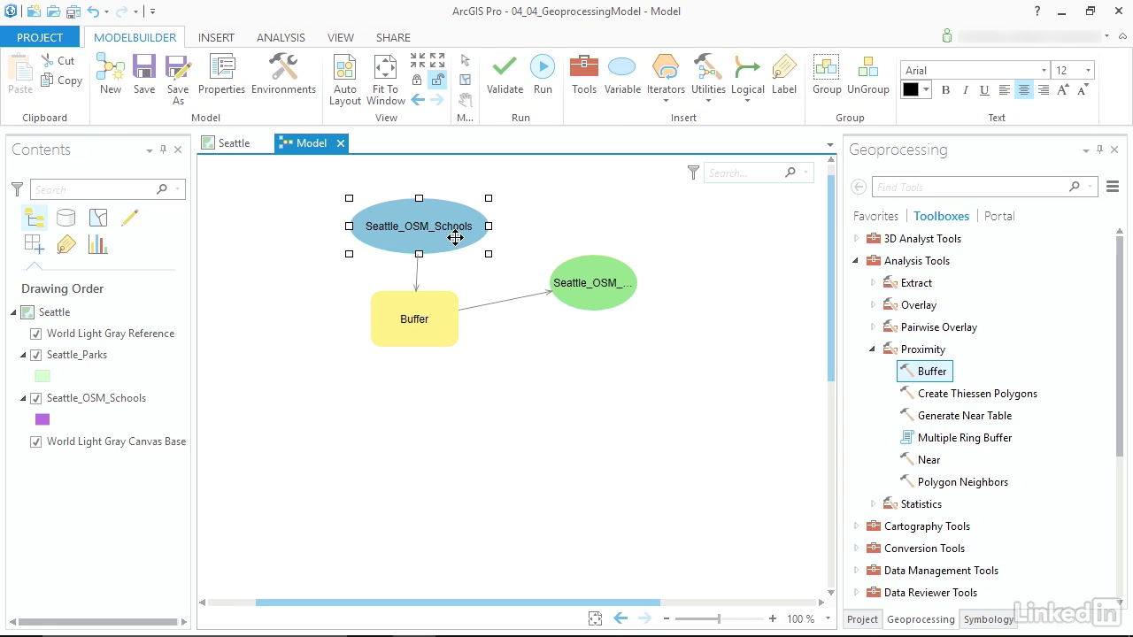
pyautogui.click(593, 299)
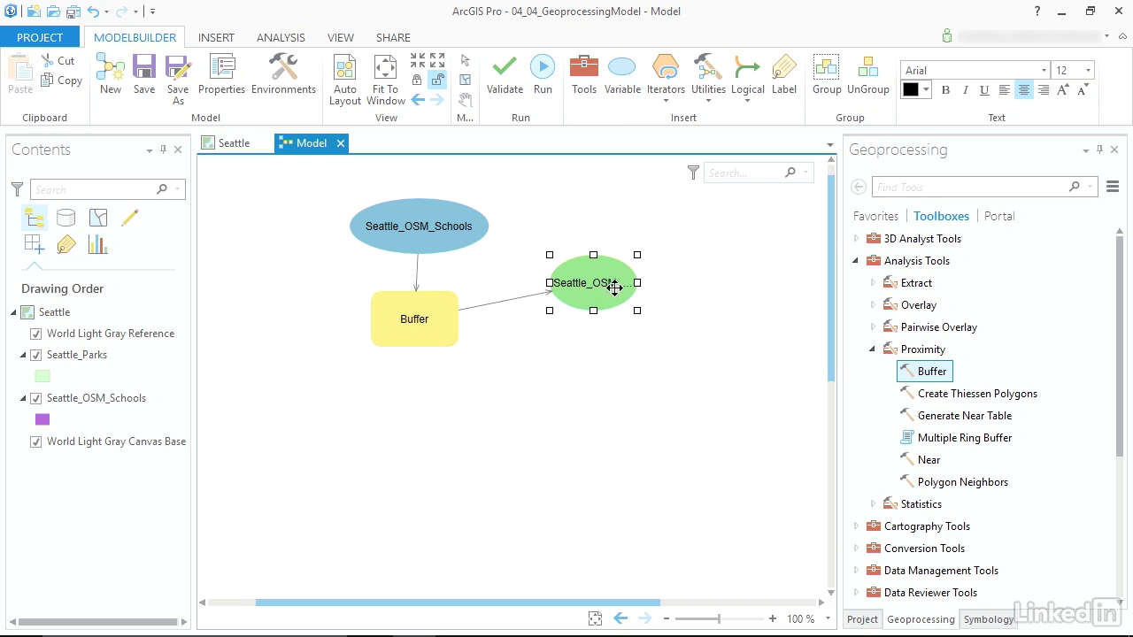
pyautogui.moveTo(637, 283); pyautogui.dragTo(633, 318)
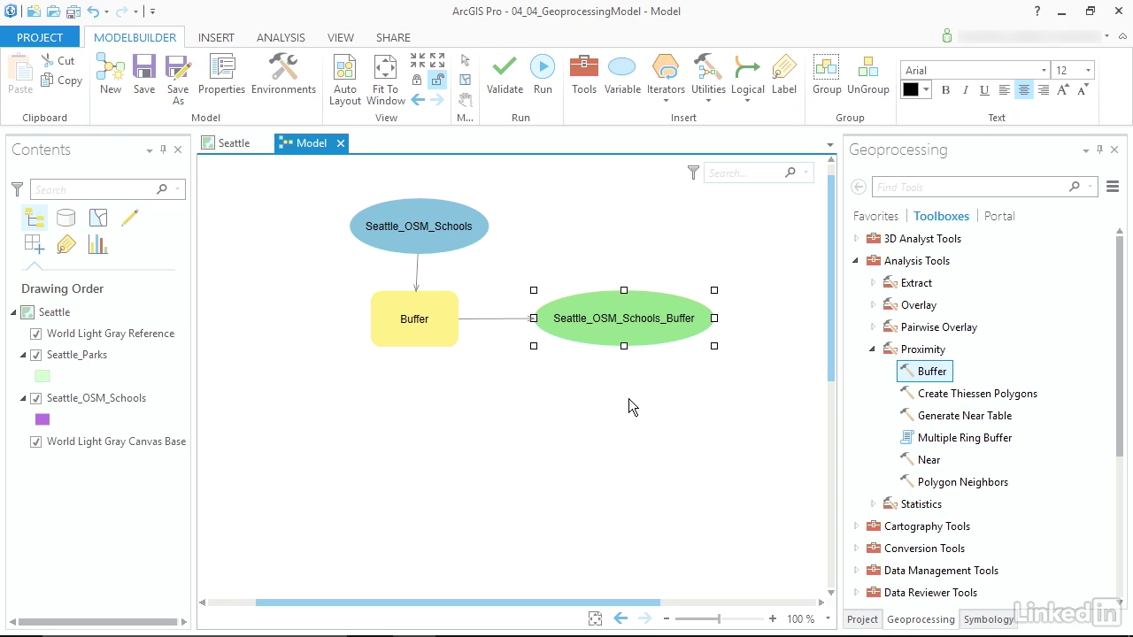
# - Add the Clip tool from the Extract toolset to the canvas below the buffer output and review its empty parameters
pyautogui.click(873, 282)
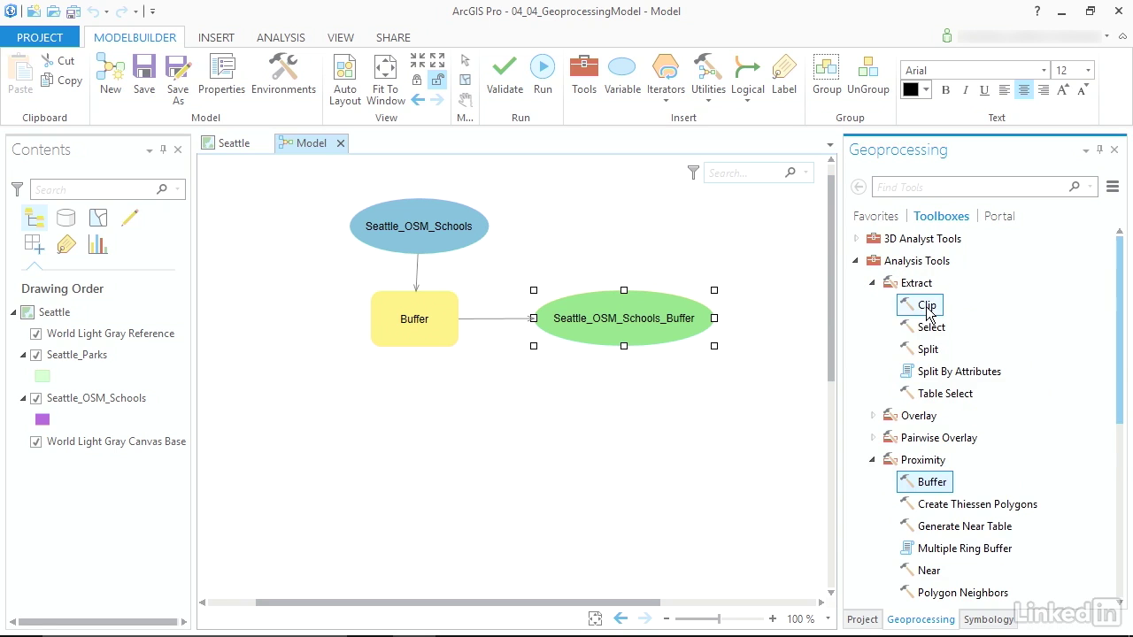
pyautogui.moveTo(927, 311); pyautogui.dragTo(545, 434)
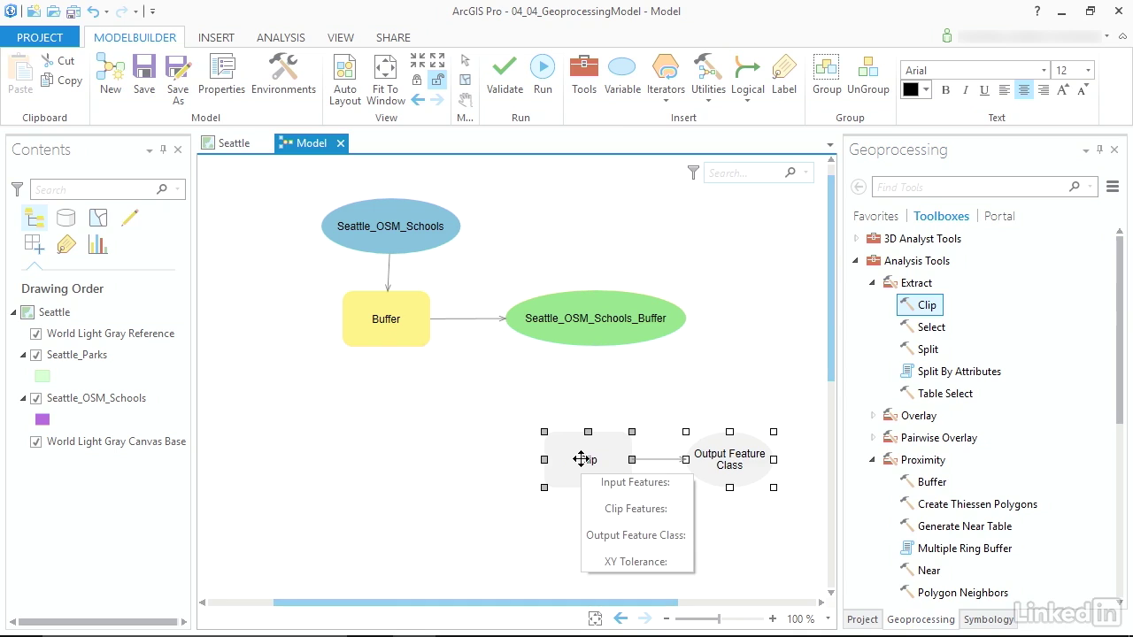
pyautogui.doubleClick(581, 460)
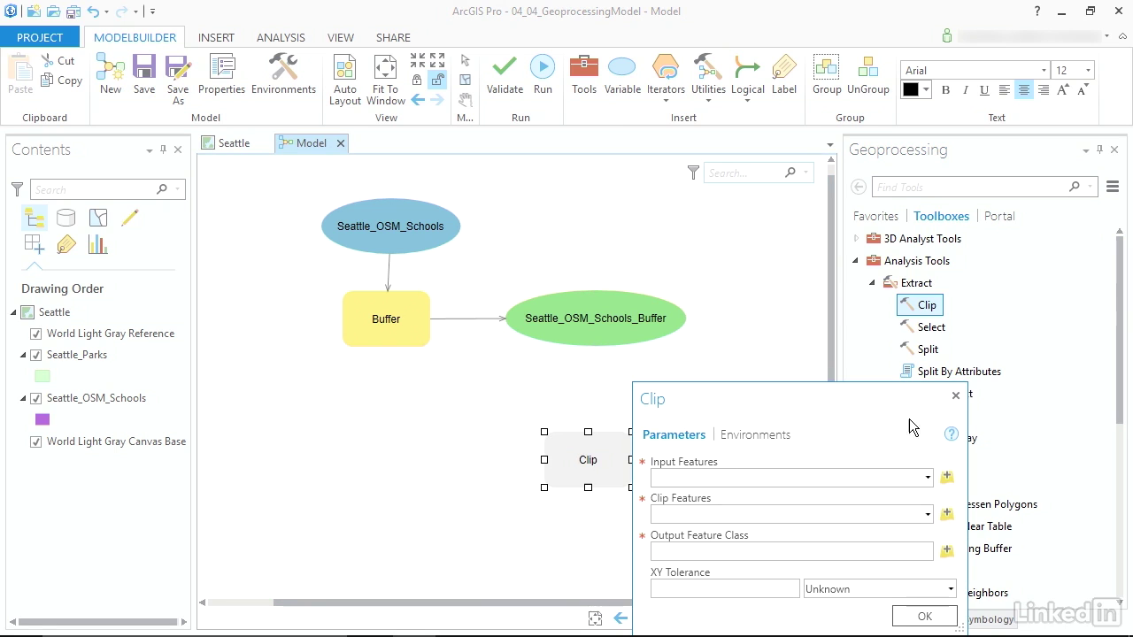
pyautogui.click(955, 397)
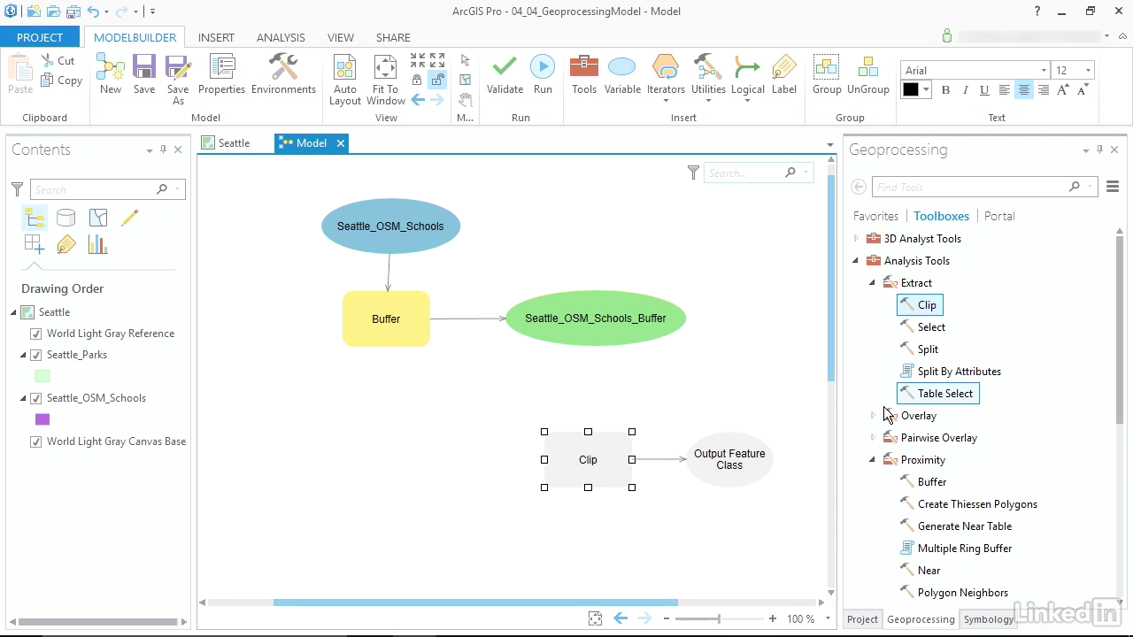
# - Add the Seattle_Parks layer from the map contents to the model canvas, to the left of the Clip tool
pyautogui.click(84, 355)
pyautogui.moveTo(417, 460); pyautogui.dragTo(451, 467)
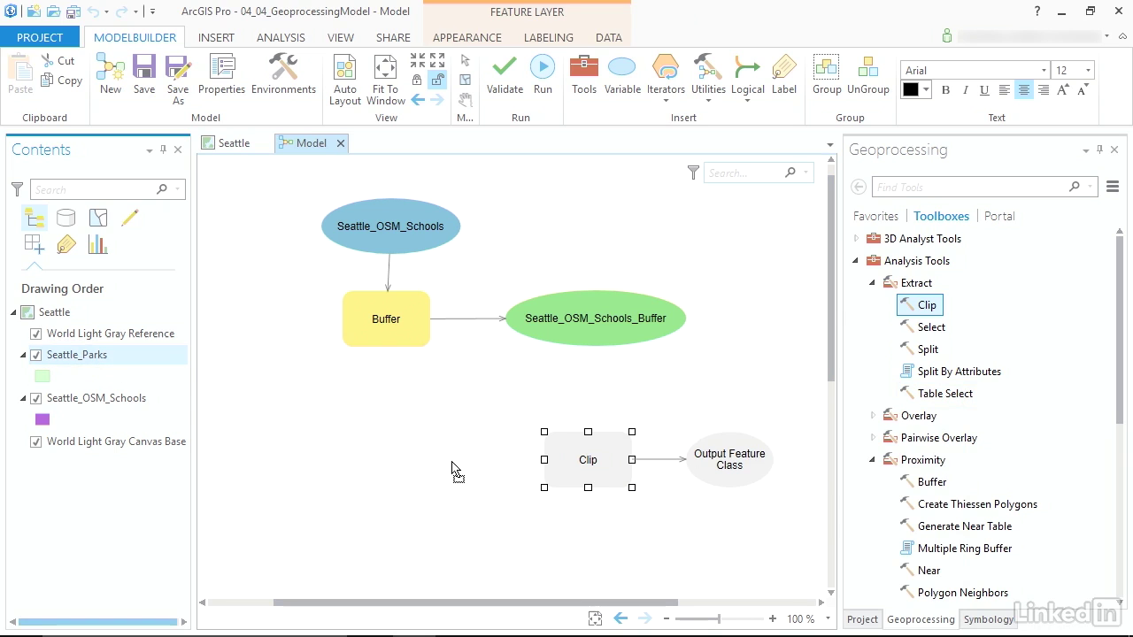